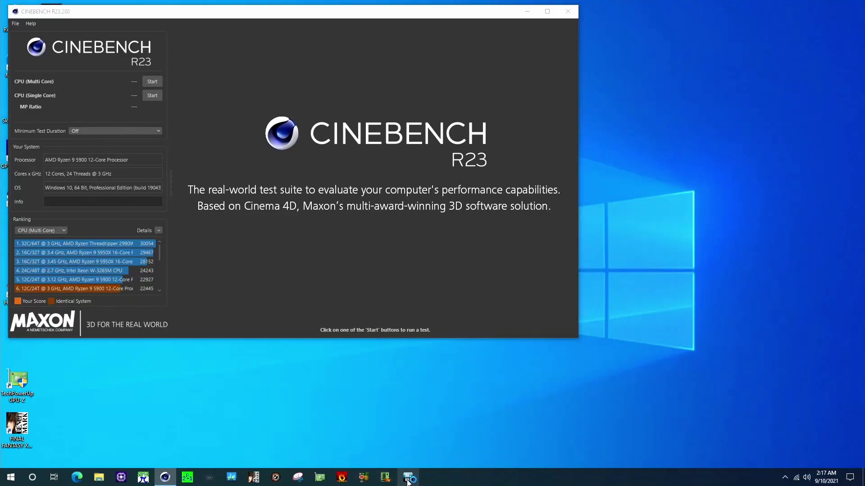
Start the Cinebench R23 CPU (Multi Core) benchmark and bring up Task Manager from the taskbar.
{"action": "left_click", "coordinate": [408, 478]}
{"action": "left_click", "coordinate": [439, 260]}
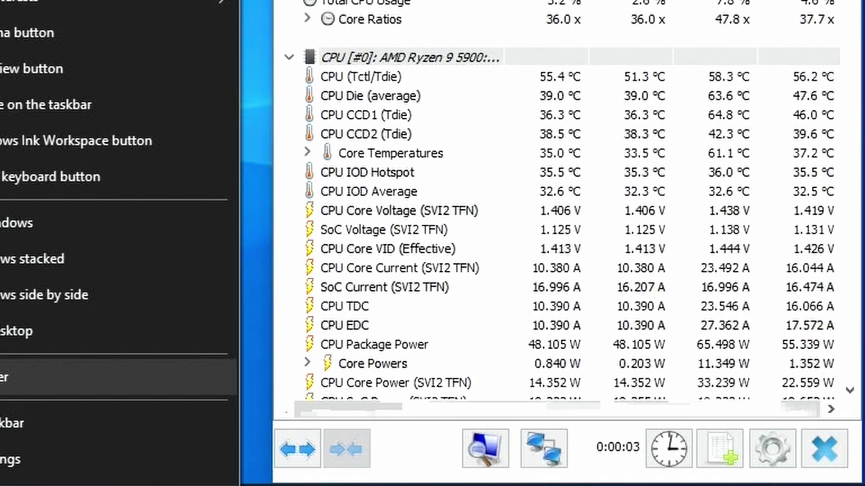
{"action": "left_click", "coordinate": [68, 377]}
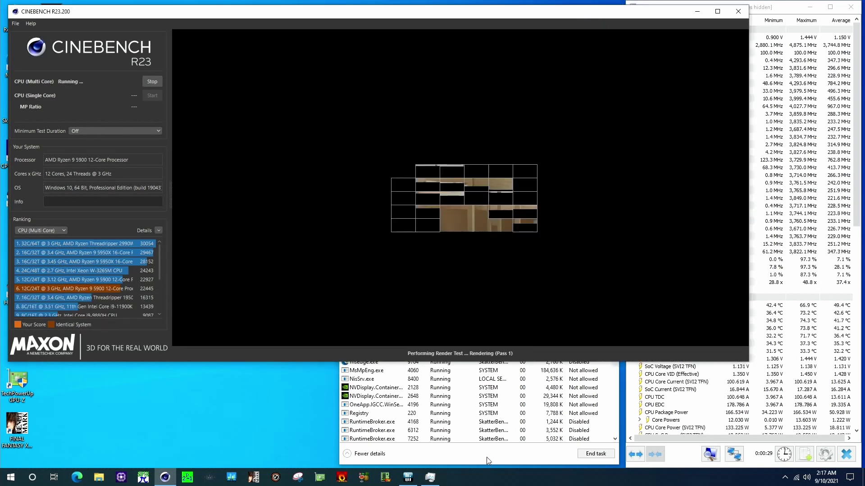
Limit Cinebench.exe's processor affinity to only CPU 2 and CPU 3.
{"action": "left_click", "coordinate": [614, 135]}
{"action": "right_click", "coordinate": [376, 192]}
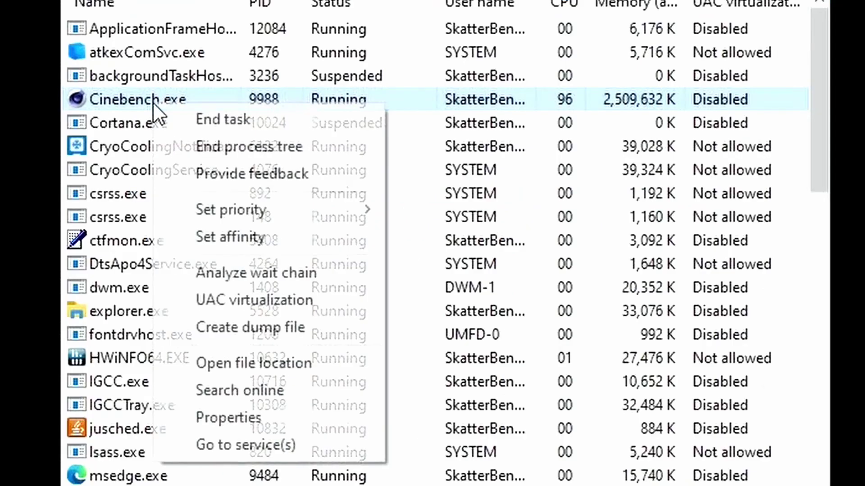
{"action": "left_click", "coordinate": [269, 235]}
{"action": "left_click", "coordinate": [100, 48]}
{"action": "left_click", "coordinate": [99, 111]}
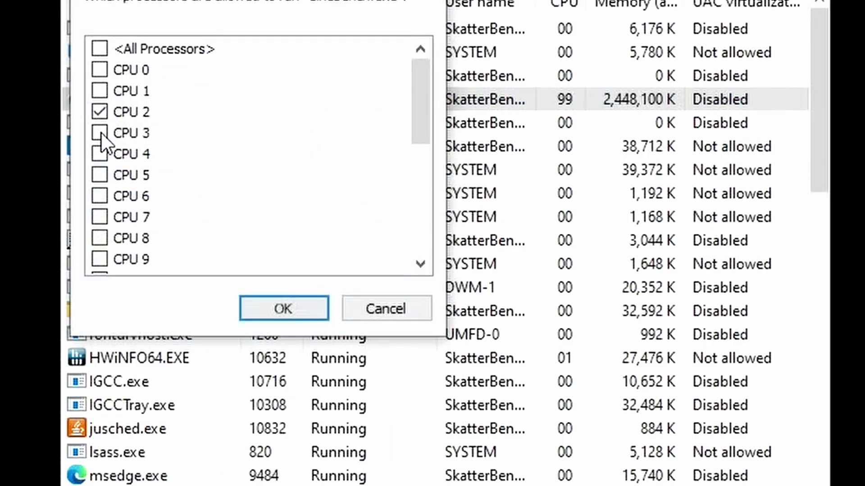
{"action": "left_click", "coordinate": [99, 132]}
{"action": "left_click", "coordinate": [305, 313]}
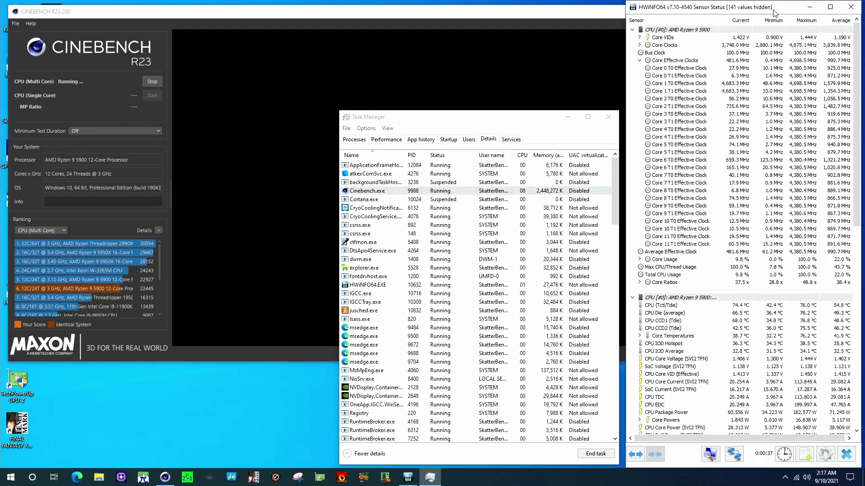
Widen Cinebench's affinity to also include CPU 4 and CPU 5.
{"action": "left_click", "coordinate": [774, 12]}
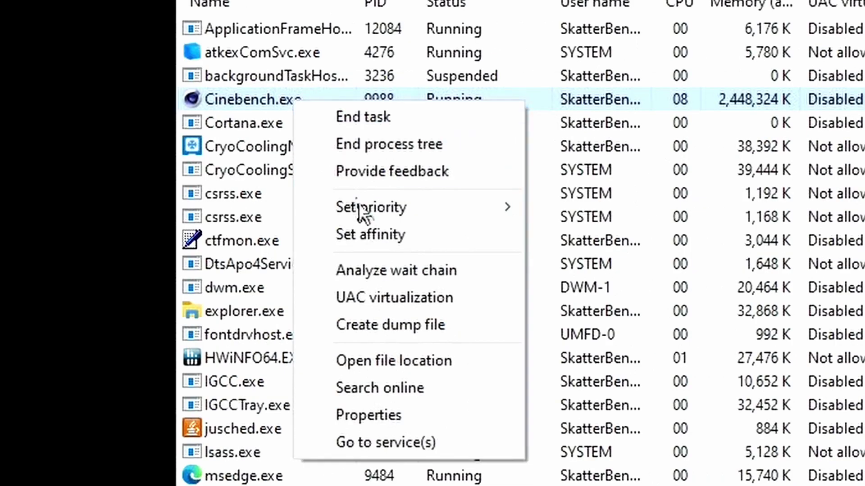
{"action": "left_click", "coordinate": [367, 235]}
{"action": "left_click", "coordinate": [215, 154]}
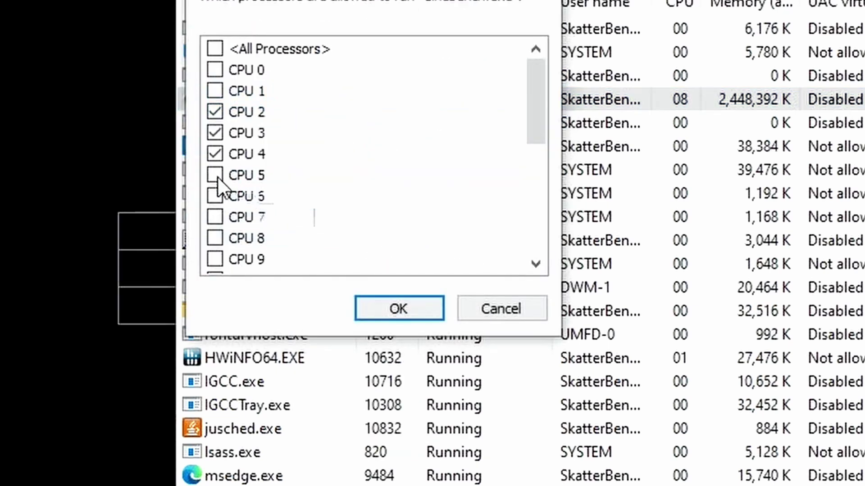
{"action": "left_click", "coordinate": [216, 176]}
{"action": "left_click", "coordinate": [399, 309]}
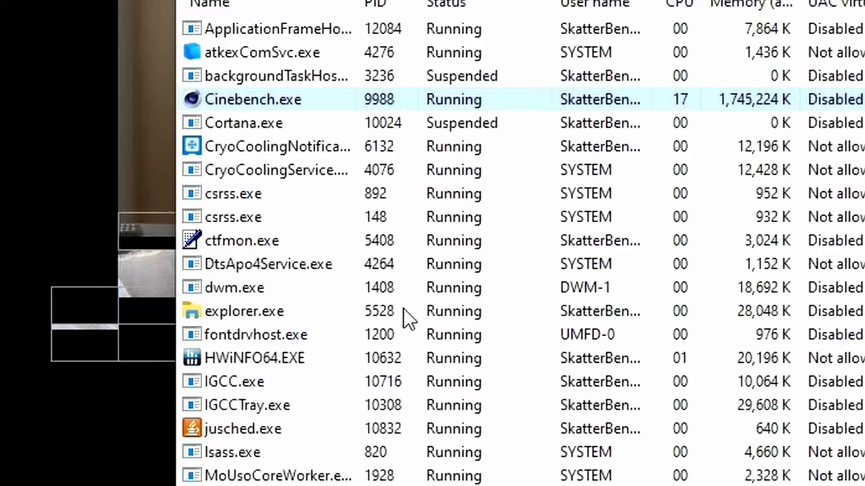
Add CPU 10 and CPU 11 to Cinebench's processor affinity.
{"action": "right_click", "coordinate": [281, 107]}
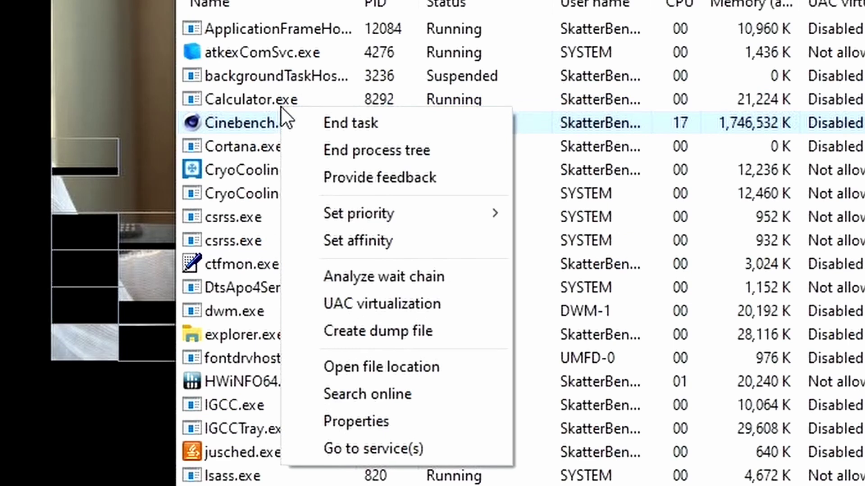
{"action": "left_click", "coordinate": [353, 239]}
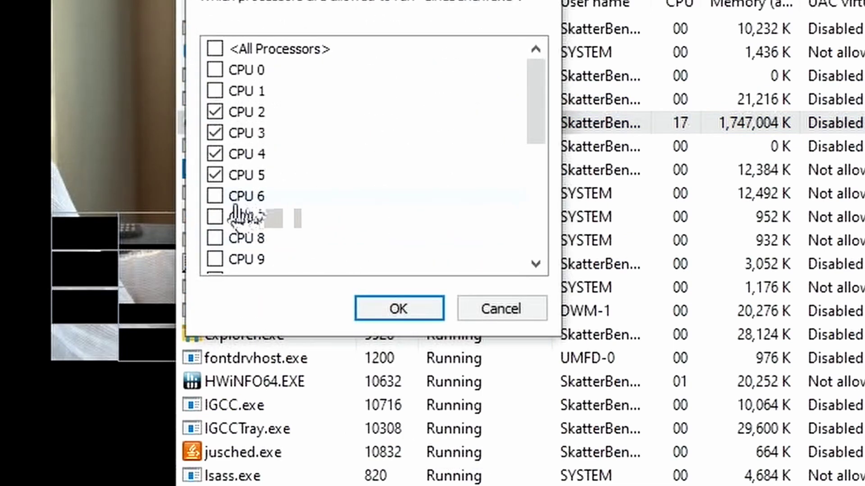
{"action": "scroll", "coordinate": [216, 218], "scroll_direction": "down", "scroll_amount": 1}
{"action": "left_click", "coordinate": [215, 217]}
{"action": "left_click", "coordinate": [215, 238]}
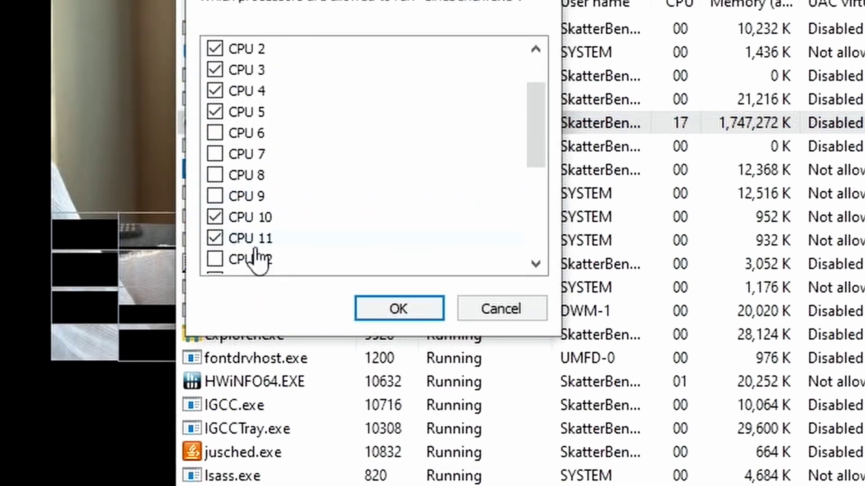
{"action": "left_click", "coordinate": [396, 309]}
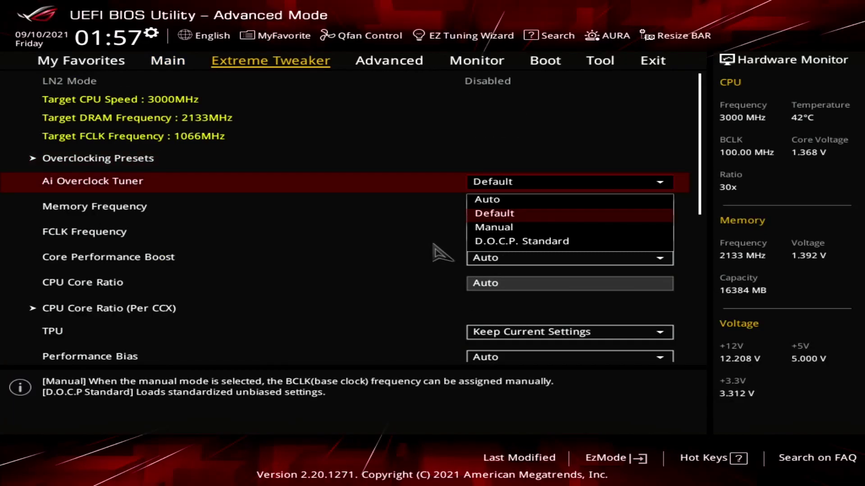
{"action": "key", "text": "Down"}
{"action": "key", "text": "Down"}
Set Ai Overclock Tuner to the D.O.C.P. Standard memory profile.
{"action": "key", "text": "Return"}
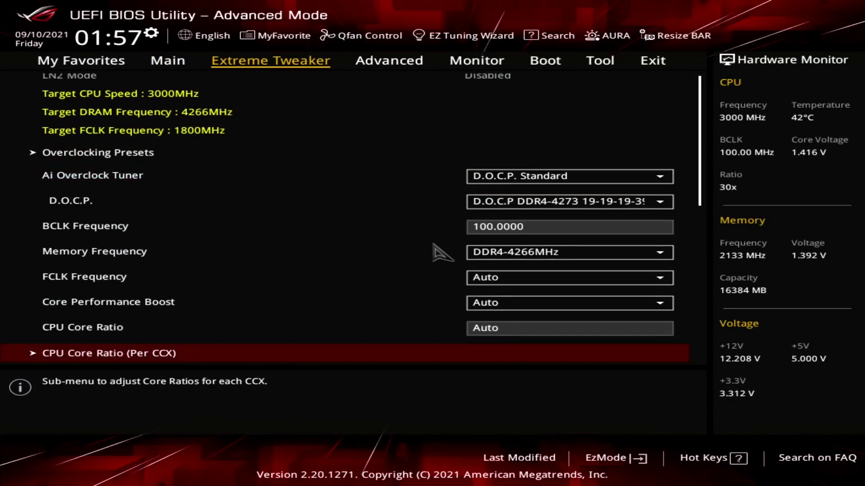
{"action": "key", "text": "Return"}
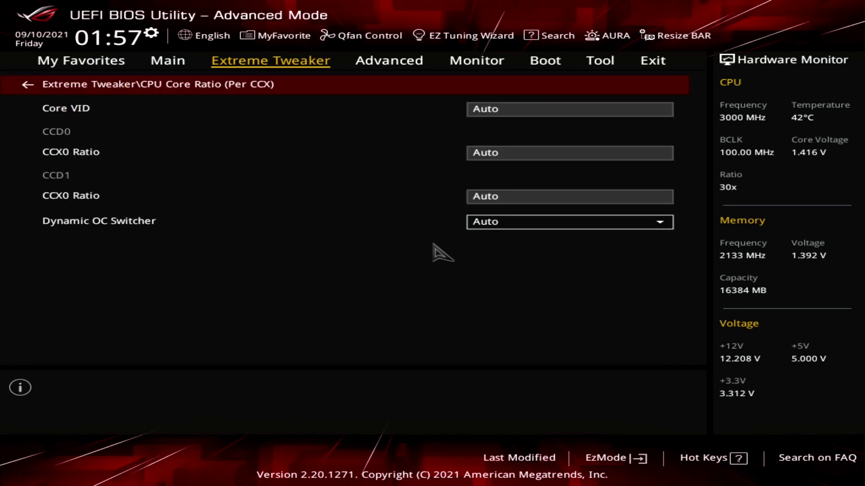
Enter Core VID 1.345, CCD0 ratio 46.25 and CCD1 ratio 45.50.
{"action": "key", "text": "Down"}
{"action": "type", "text": "1."}
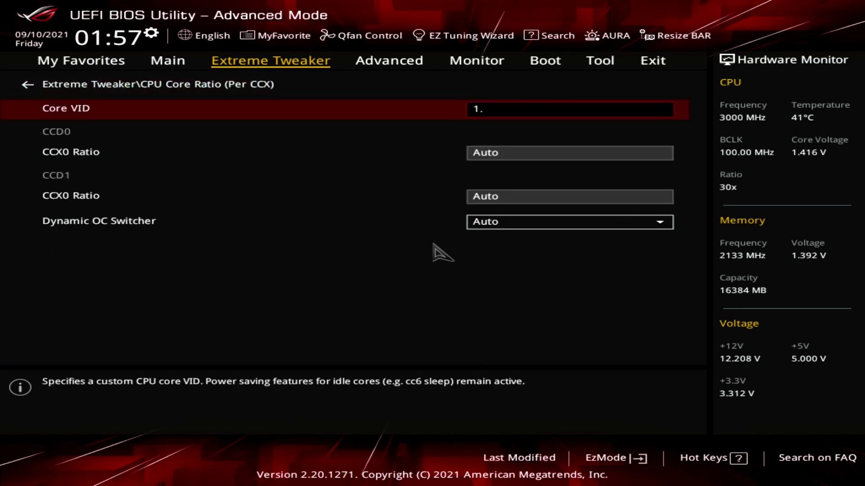
{"action": "type", "text": "345"}
{"action": "key", "text": "Down"}
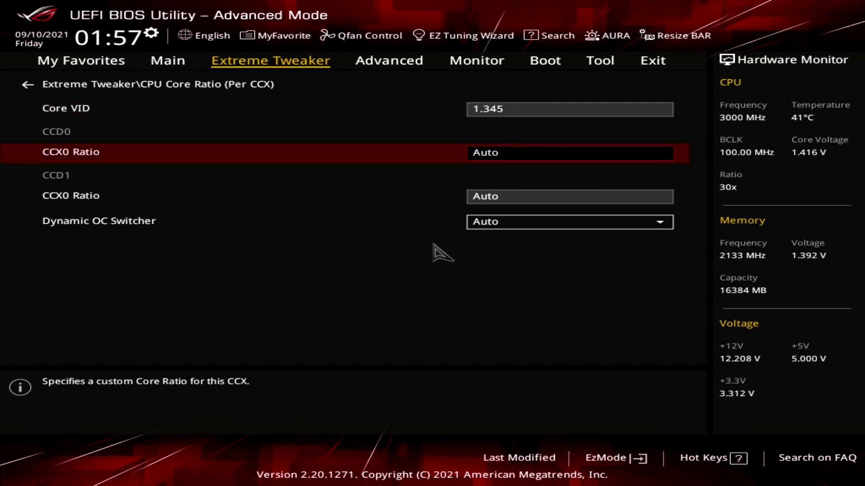
{"action": "type", "text": "46.25"}
{"action": "key", "text": "Down"}
{"action": "type", "text": "45."}
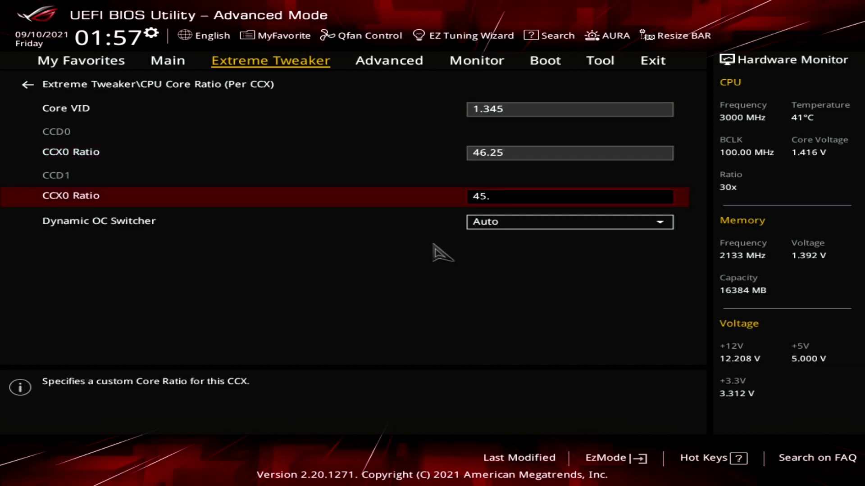
{"action": "type", "text": "50"}
Set Dynamic OC Switcher to Enabled.
{"action": "key", "text": "Down"}
{"action": "key", "text": "Return"}
{"action": "key", "text": "Down"}
{"action": "key", "text": "Down"}
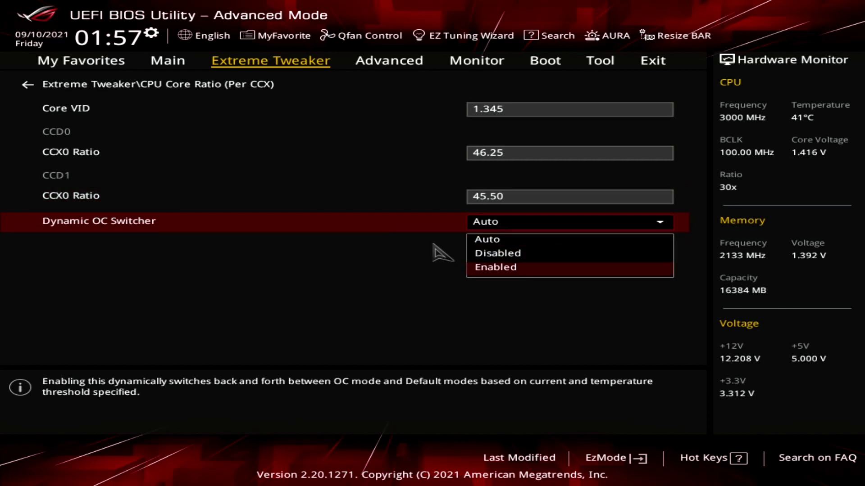
{"action": "key", "text": "Return"}
Enter 47 as the current threshold and 90 as the calibrated temperature threshold.
{"action": "key", "text": "Down"}
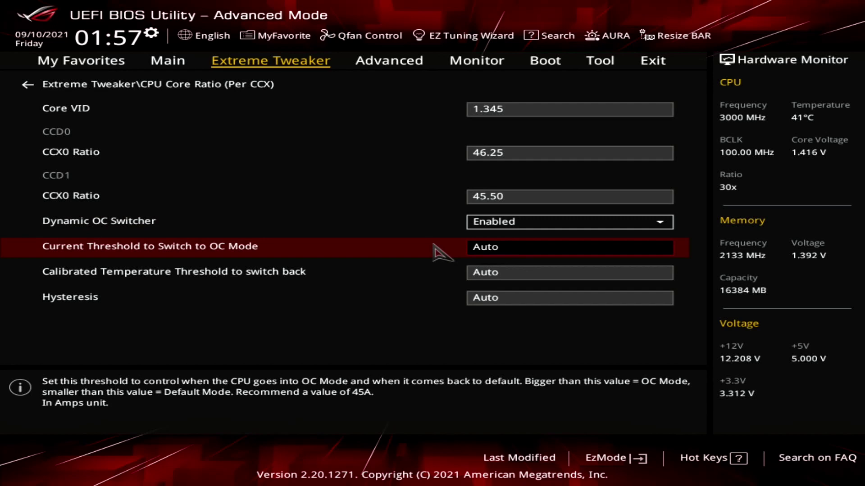
{"action": "type", "text": "47"}
{"action": "key", "text": "Down"}
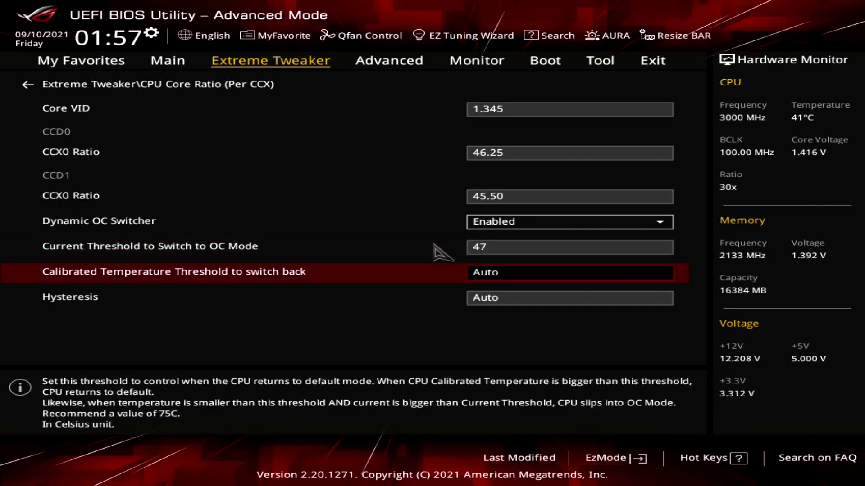
{"action": "type", "text": "90"}
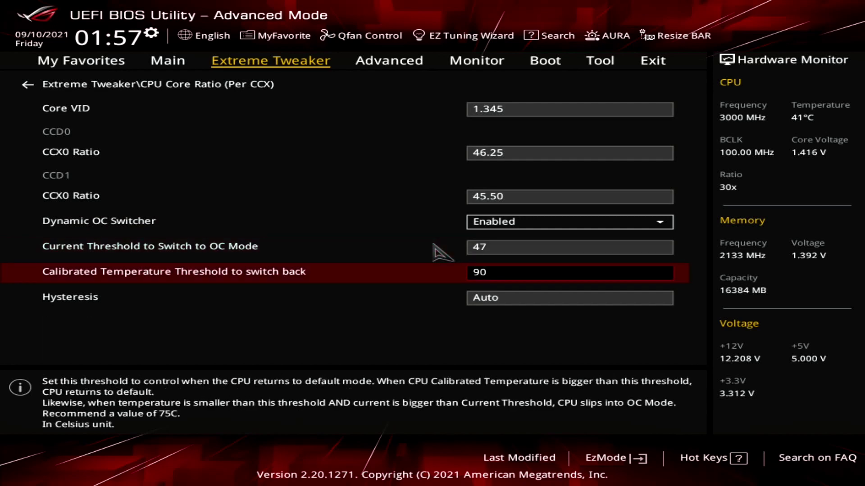